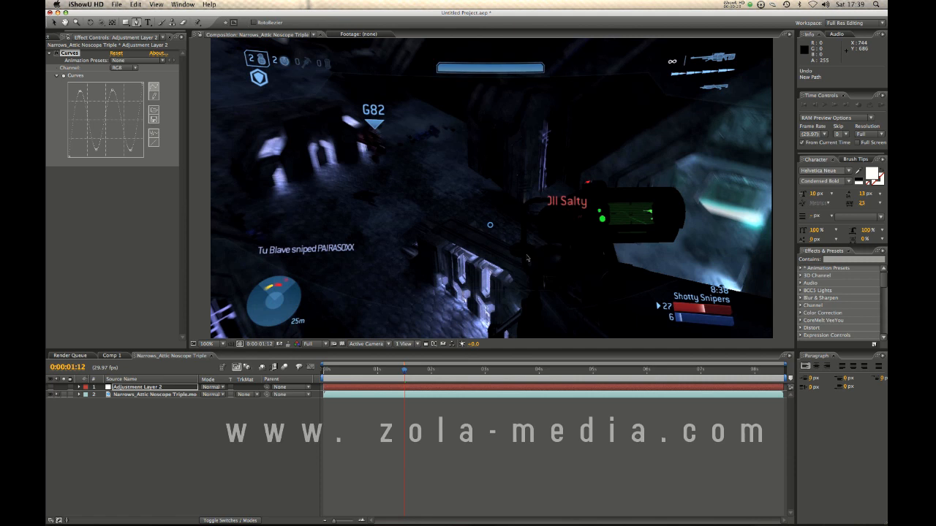
# Switch to Photoshop, hide the Curves 1 layer and delete the path around the man's forehead.
pyautogui.press('super+Tab')
pyautogui.click(487, 260)
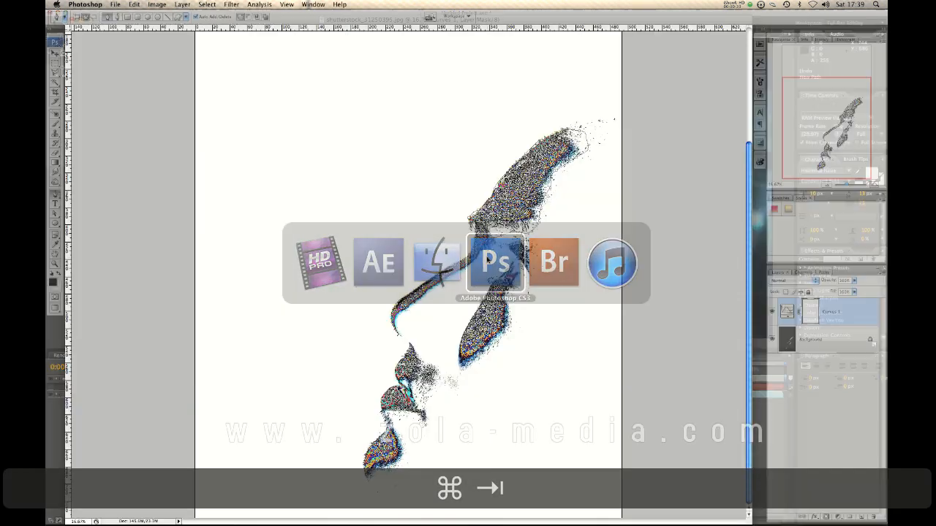
pyautogui.click(772, 312)
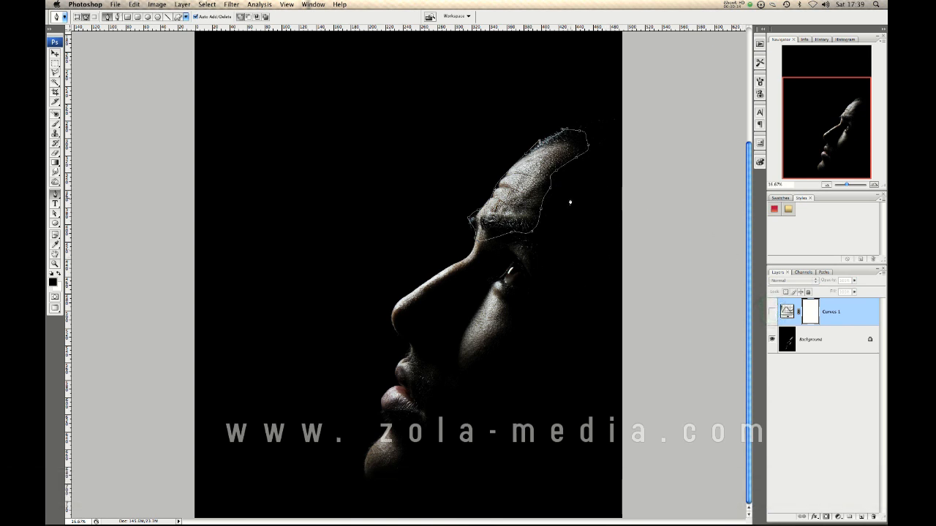
pyautogui.rightClick(573, 197)
pyautogui.click(610, 210)
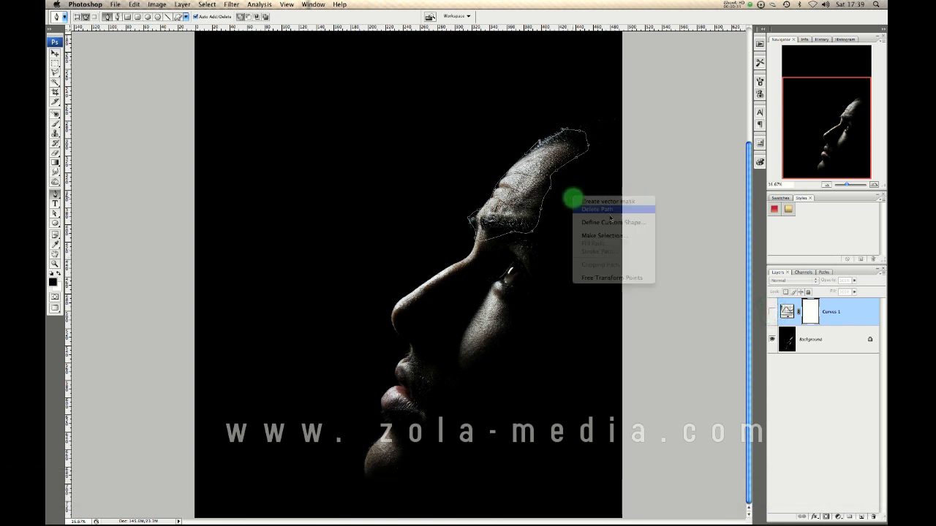
# Compare the portrait with and without the Curves 1 adjustment layer, leaving the layer visible.
pyautogui.click(772, 312)
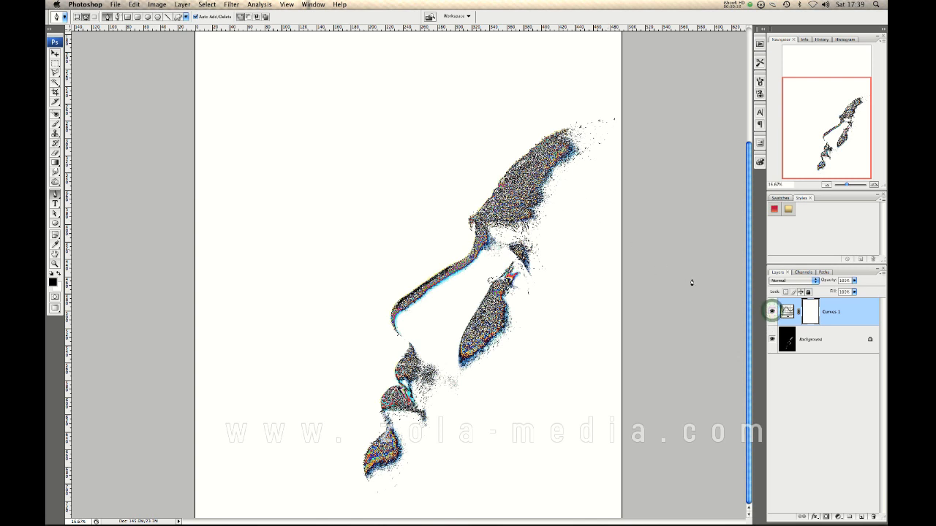
pyautogui.click(772, 312)
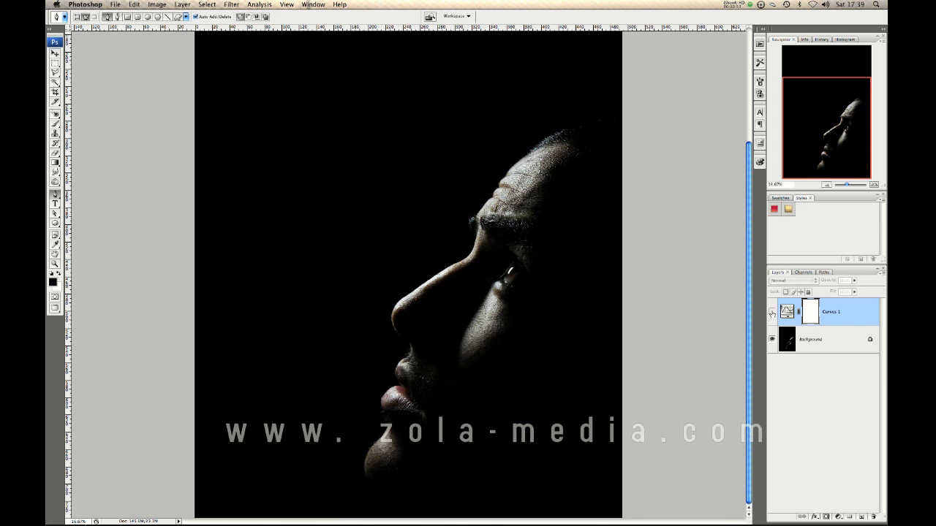
pyautogui.click(772, 313)
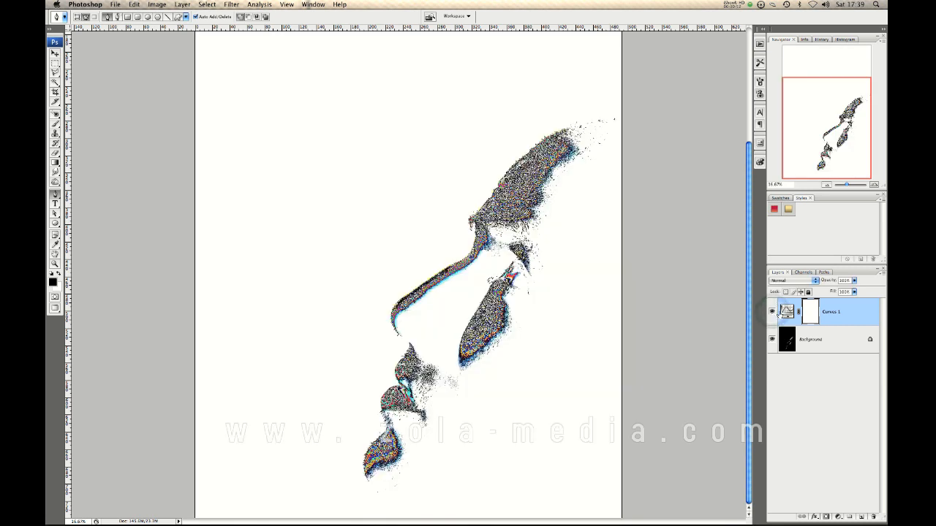
# Inspect the Ring Test 1 curve and the preset saving and loading options of the Curves 1 layer.
pyautogui.doubleClick(786, 311)
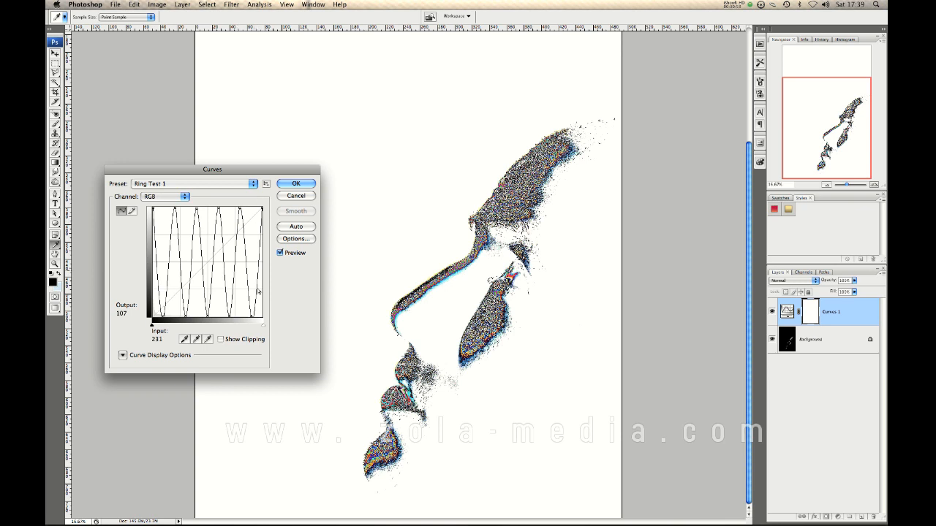
pyautogui.click(265, 184)
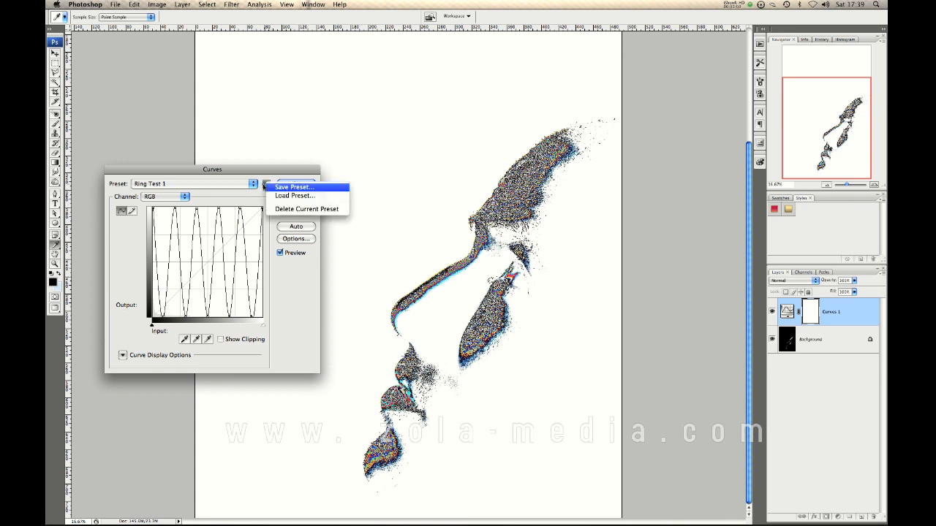
pyautogui.click(302, 290)
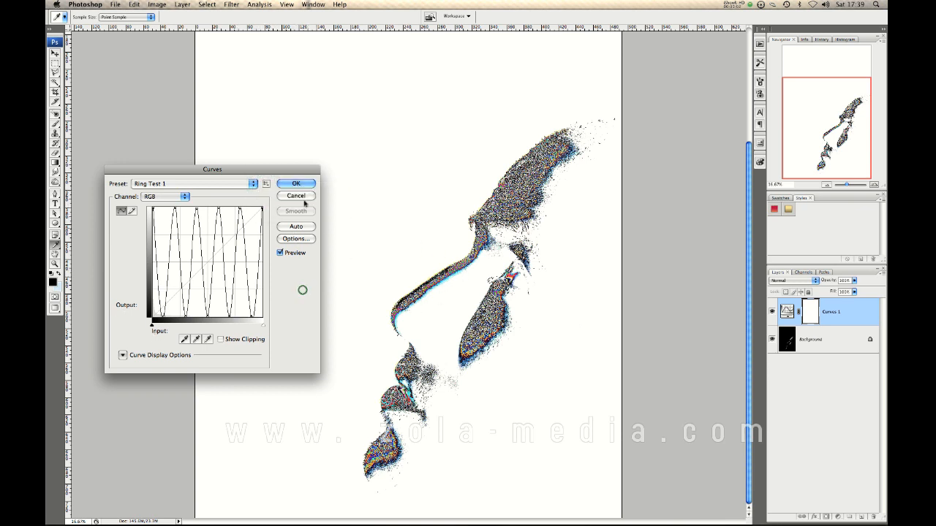
pyautogui.moveTo(304, 169); pyautogui.dragTo(302, 171)
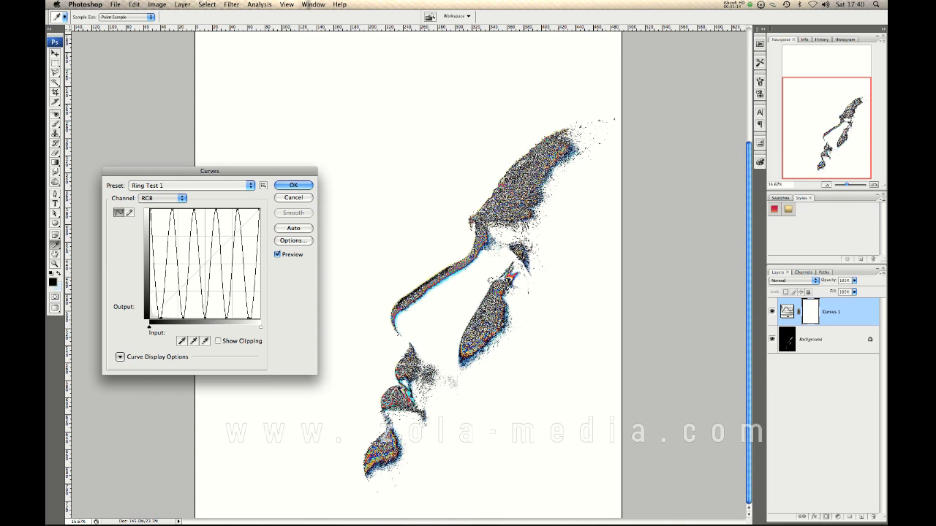
pyautogui.press('Return')
pyautogui.press('p')
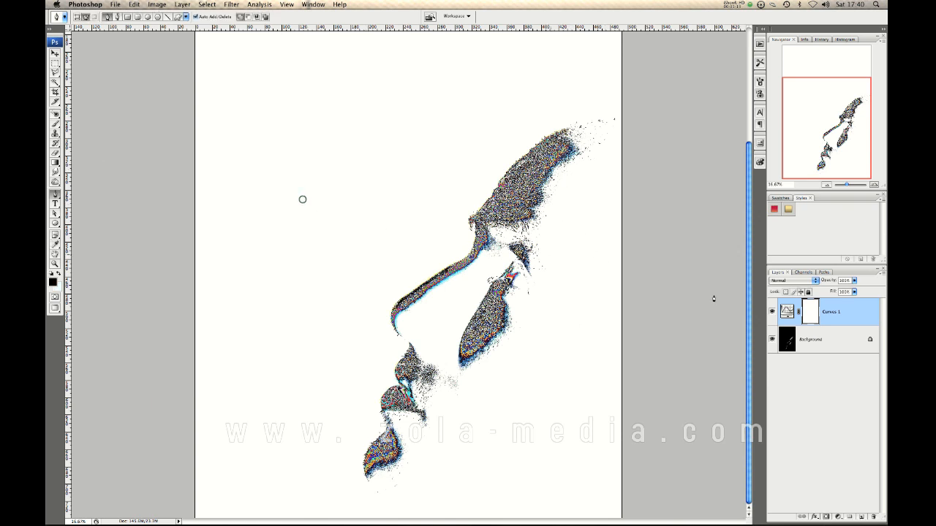
# Hide the Curves 1 layer and return to After Effects, enlarging the composition viewer.
pyautogui.click(772, 311)
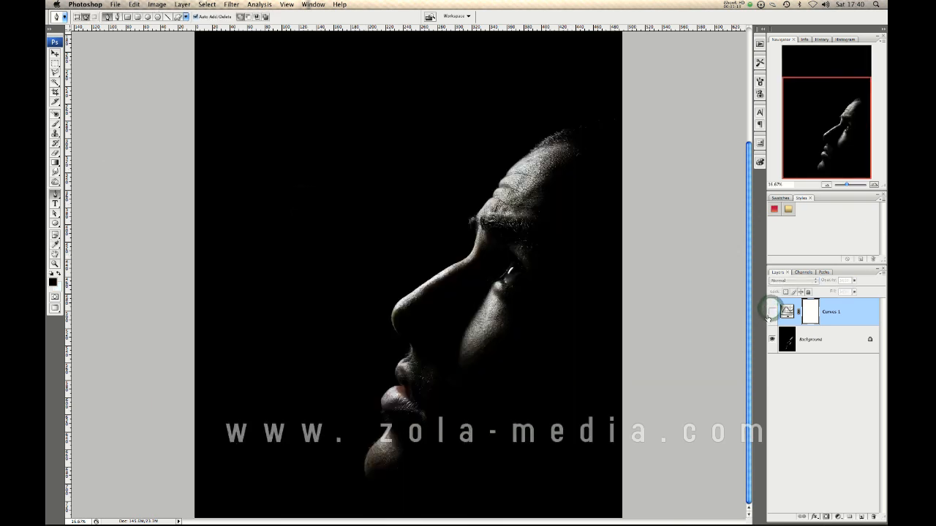
pyautogui.press('super+Tab')
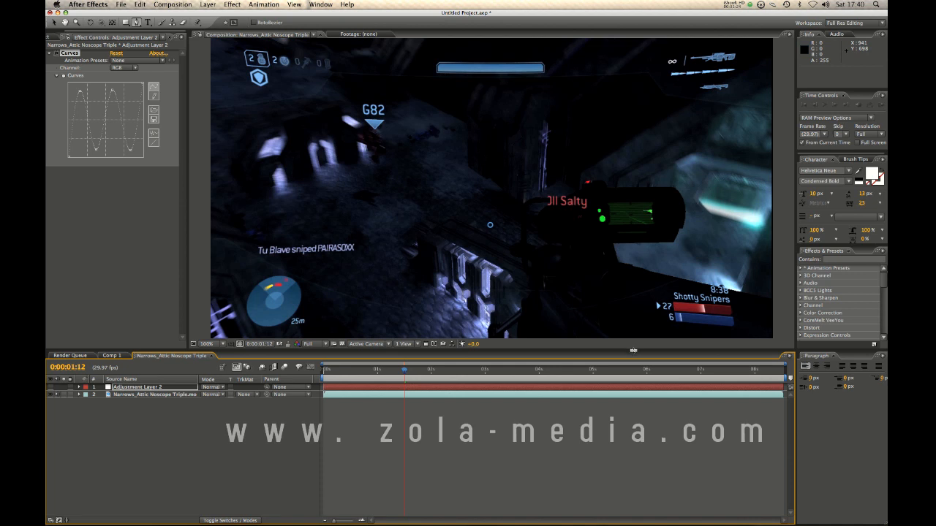
pyautogui.moveTo(633, 351); pyautogui.dragTo(632, 375)
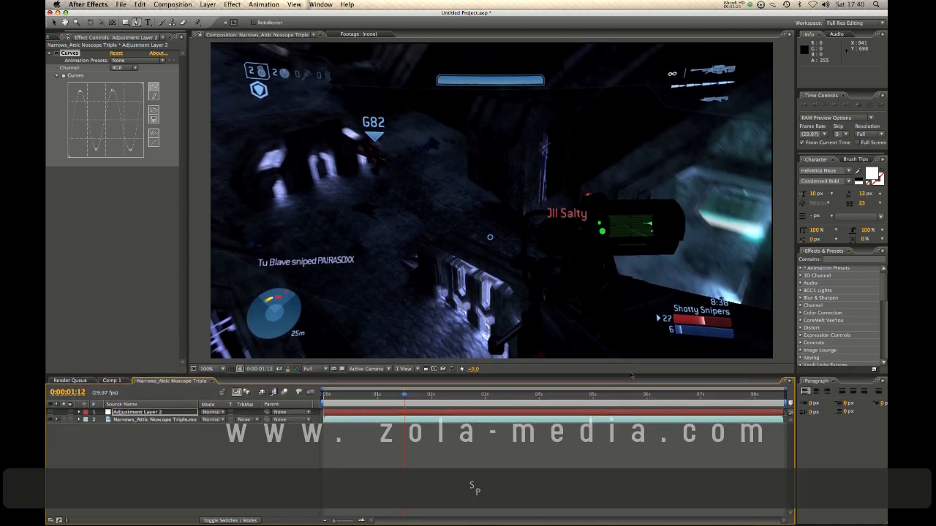
# Play the dark game footage in short bursts and return to 0:00:01:12.
pyautogui.press('space')
pyautogui.press('space')
pyautogui.press('space')
pyautogui.press('space')
pyautogui.press('space')
pyautogui.press('space')
pyautogui.press('space')
pyautogui.press('space')
pyautogui.press('space')
pyautogui.moveTo(407, 397)
pyautogui.mouseDown()
pyautogui.moveTo(391, 397)
pyautogui.moveTo(404, 398)
pyautogui.mouseUp()
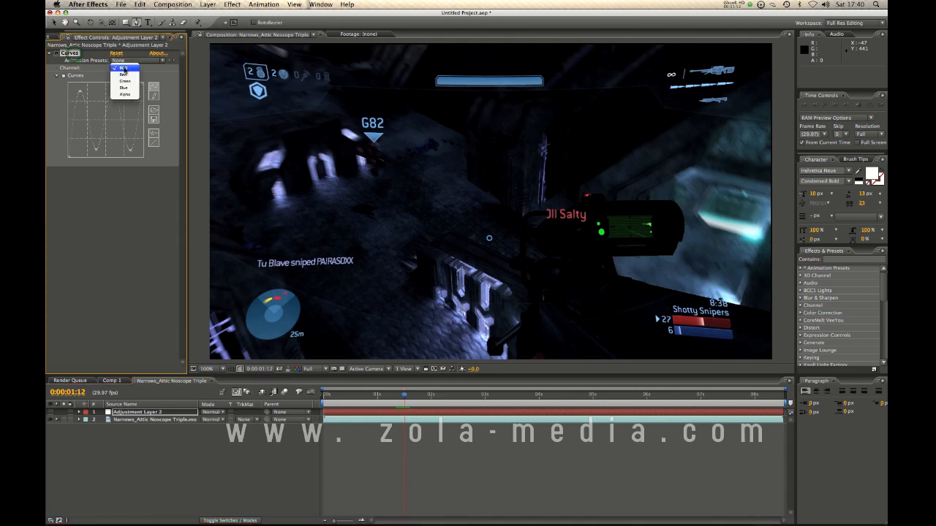
# Reset the Curves effect on Adjustment Layer 2, show the layer and load the Ring Test 1.acv curve.
pyautogui.click(146, 61)
pyautogui.click(147, 62)
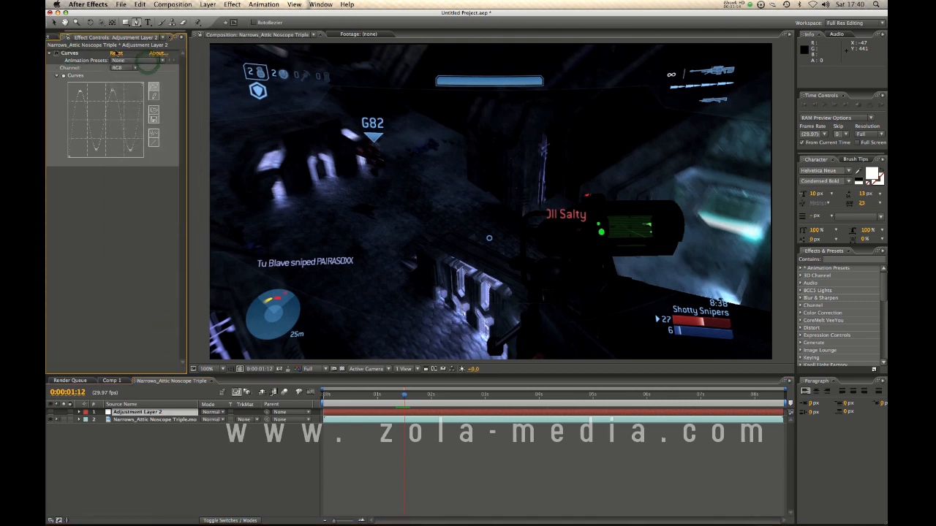
pyautogui.click(50, 412)
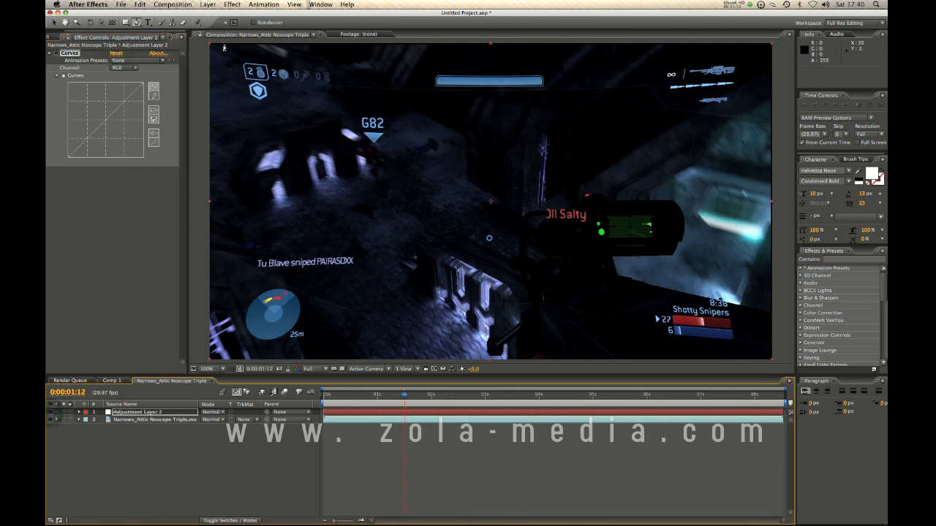
pyautogui.click(154, 111)
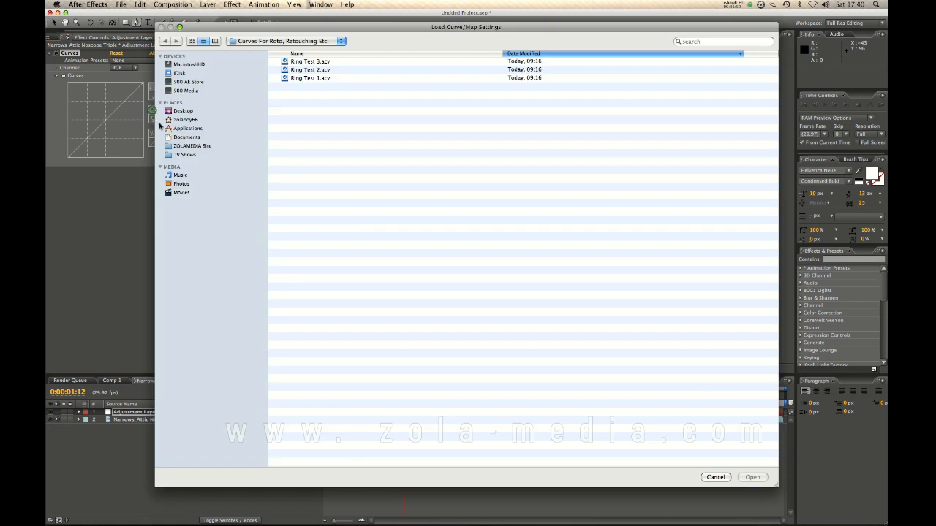
pyautogui.doubleClick(314, 78)
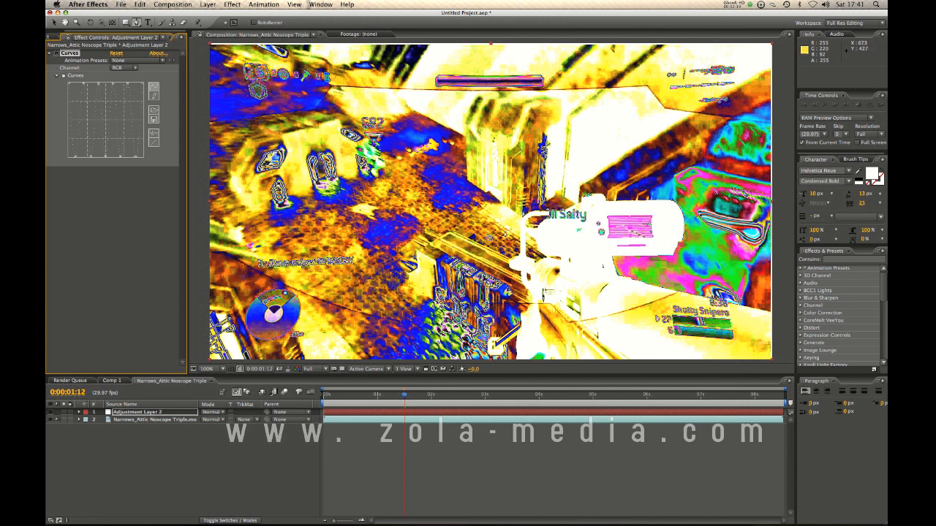
# Compare the footage with and without Adjustment Layer 2, and load Ring Test 2.acv into its Curves effect.
pyautogui.click(50, 412)
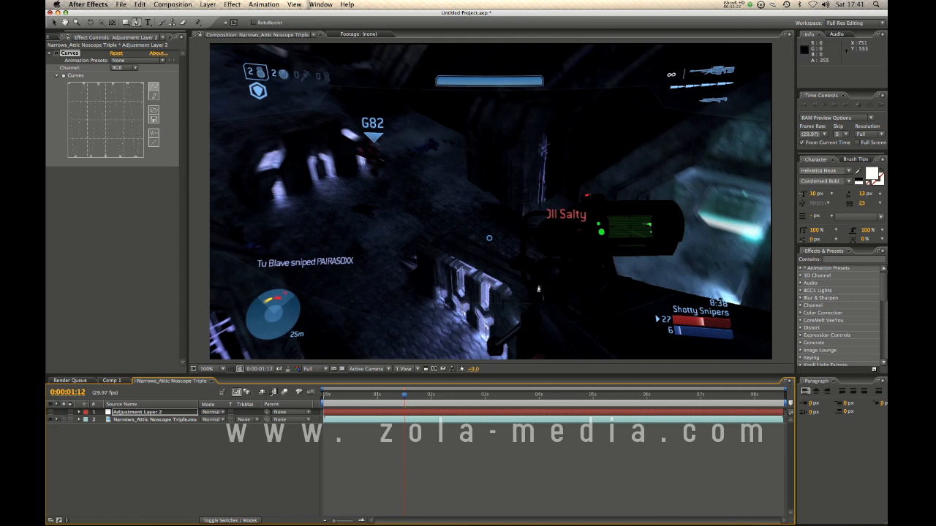
pyautogui.click(50, 413)
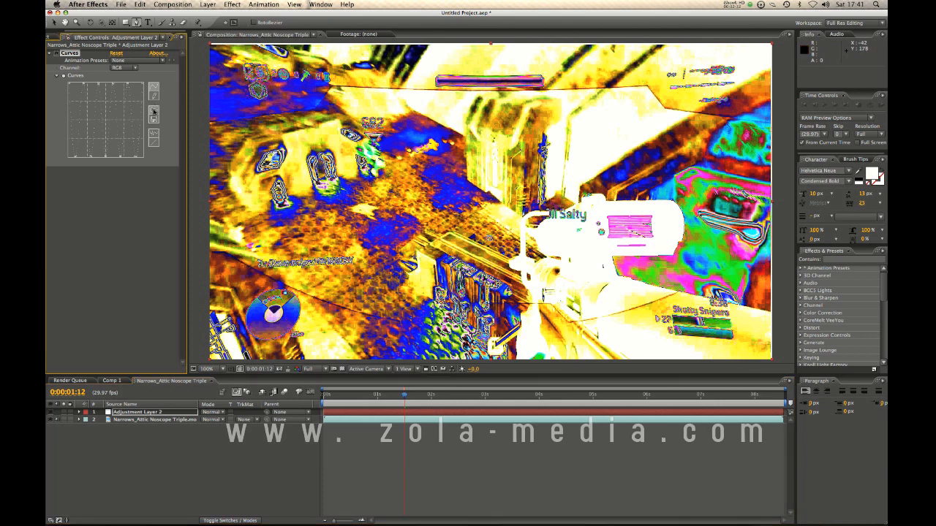
pyautogui.click(154, 111)
pyautogui.doubleClick(340, 71)
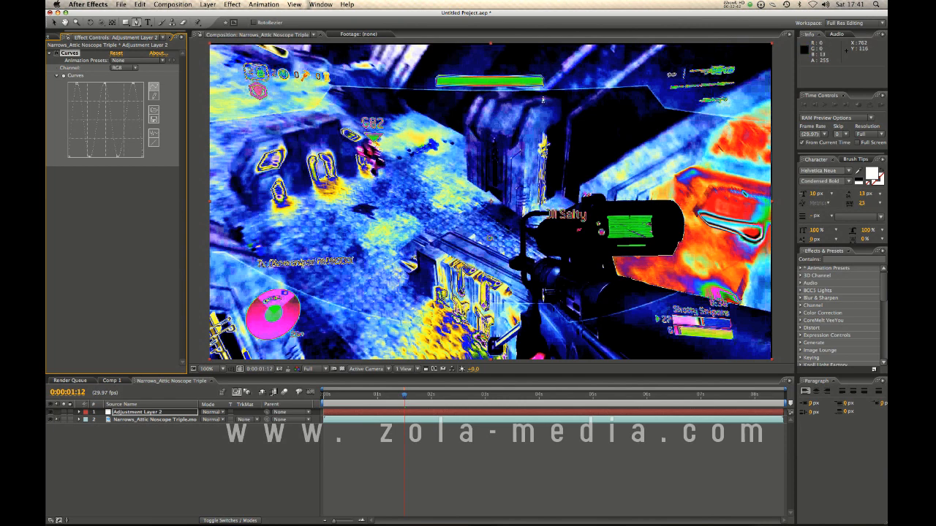
# Examine the footage with and without Adjustment Layer 2 at 0:00:01:10 and 0:00:01:19.
pyautogui.moveTo(403, 395)
pyautogui.mouseDown()
pyautogui.moveTo(426, 395)
pyautogui.moveTo(391, 396)
pyautogui.moveTo(401, 395)
pyautogui.mouseUp()
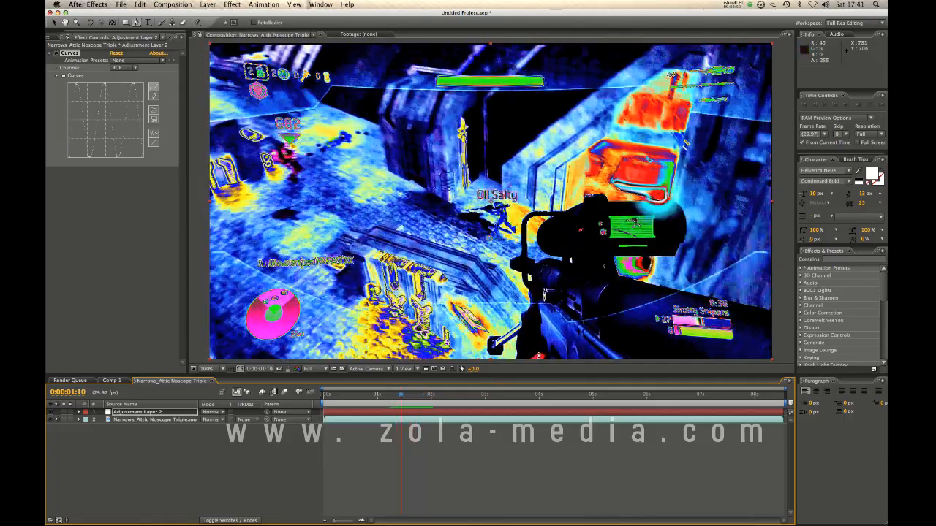
pyautogui.click(49, 412)
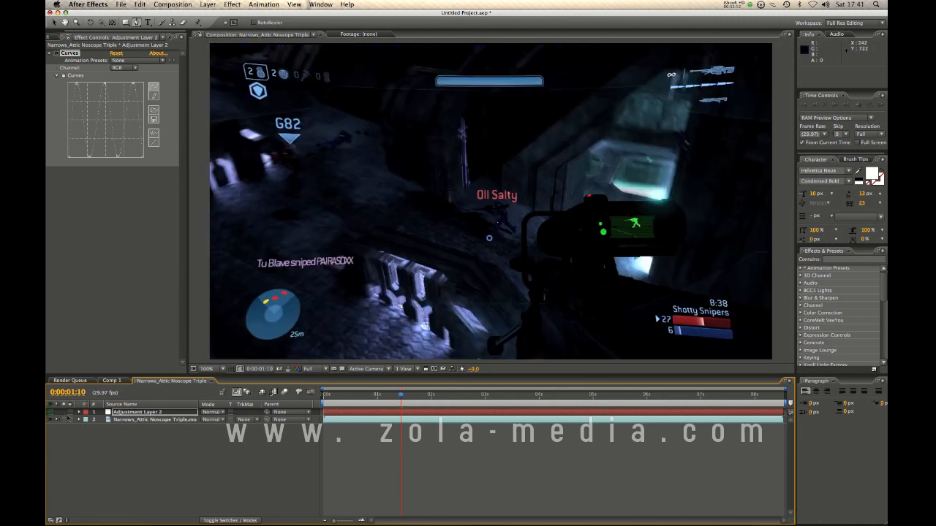
pyautogui.moveTo(401, 396); pyautogui.dragTo(420, 395)
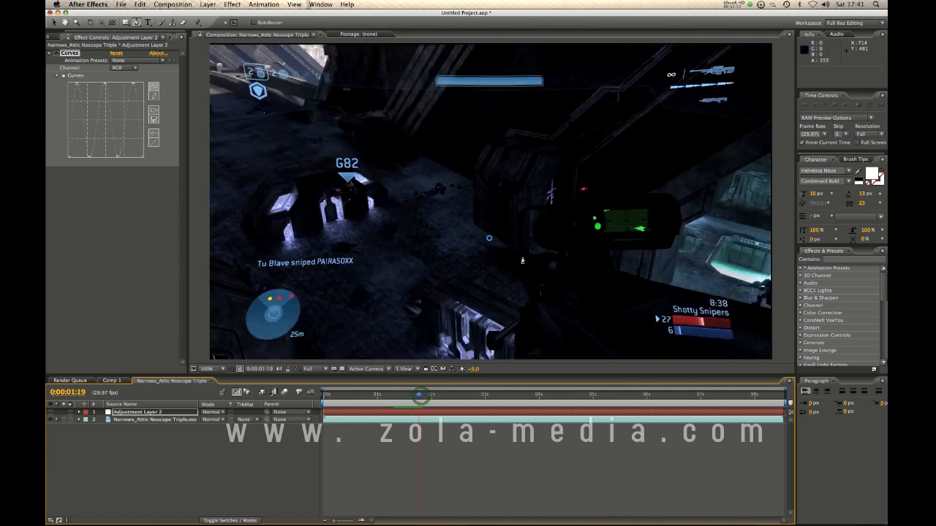
pyautogui.click(49, 412)
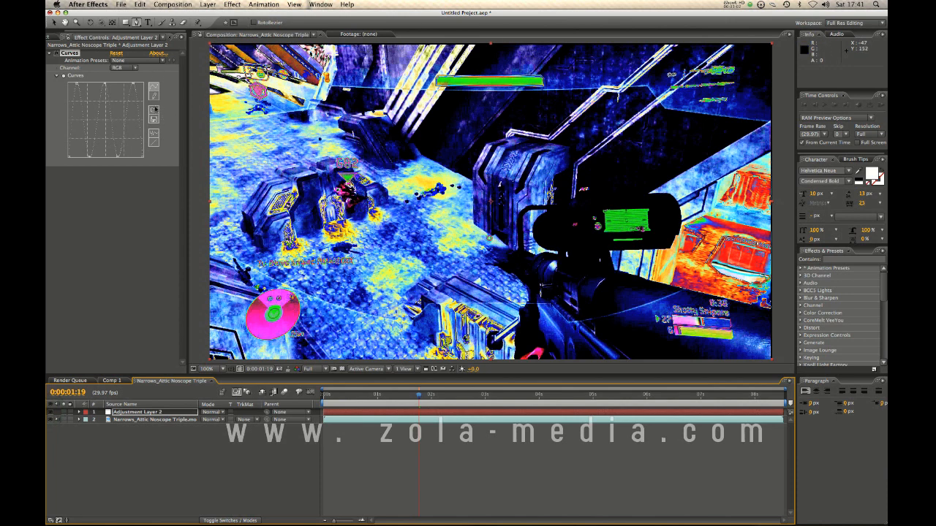
# Load Ring Test 3.acv into the Curves effect of Adjustment Layer 2 and view the footage at 0:00:01:14.
pyautogui.click(154, 110)
pyautogui.doubleClick(371, 64)
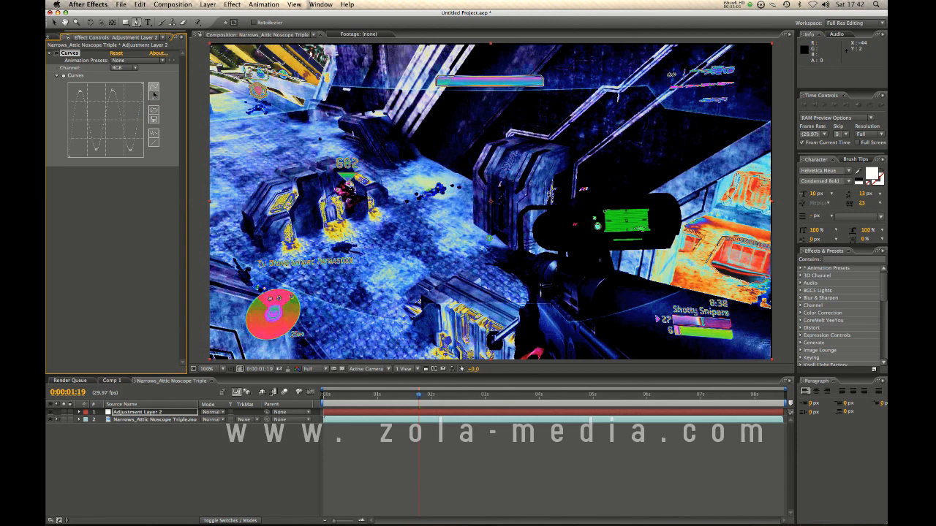
pyautogui.moveTo(419, 394)
pyautogui.mouseDown()
pyautogui.moveTo(445, 399)
pyautogui.moveTo(408, 397)
pyautogui.mouseUp()
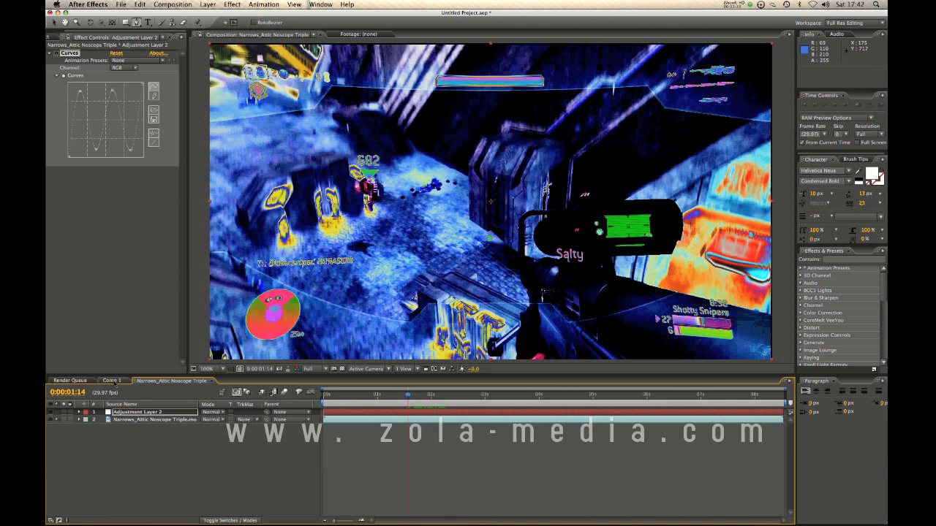
# Open Comp 1 and apply the Curves effect to Adjustment Layer 1 above the ramp solid.
pyautogui.click(113, 381)
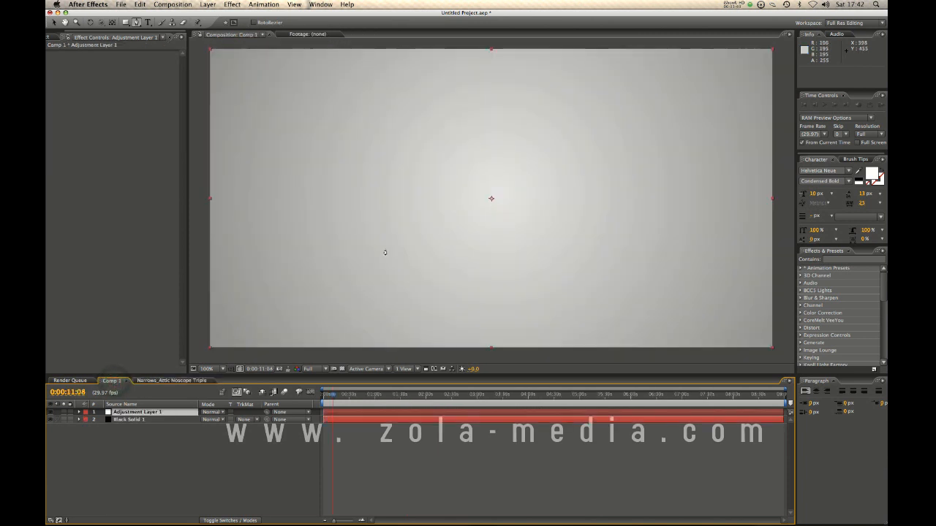
pyautogui.click(51, 411)
pyautogui.click(129, 419)
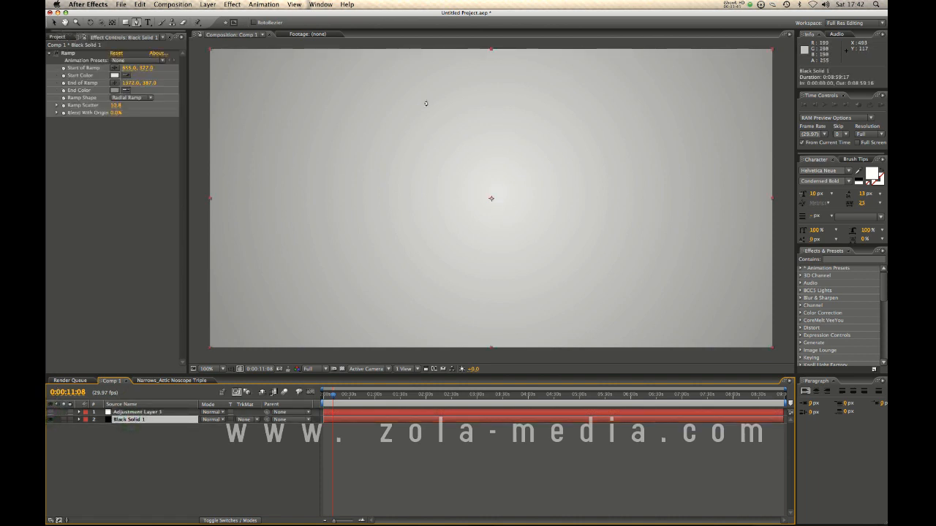
pyautogui.click(128, 412)
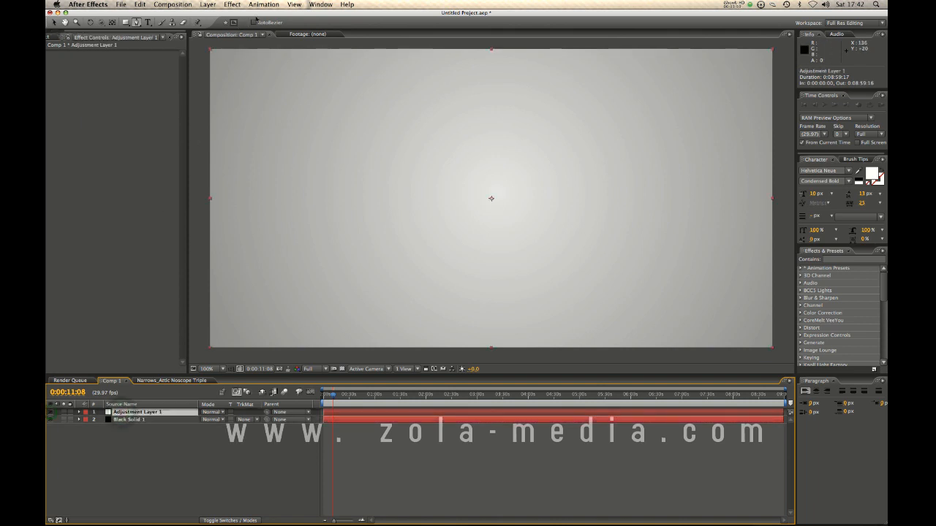
pyautogui.click(232, 4)
pyautogui.click(245, 25)
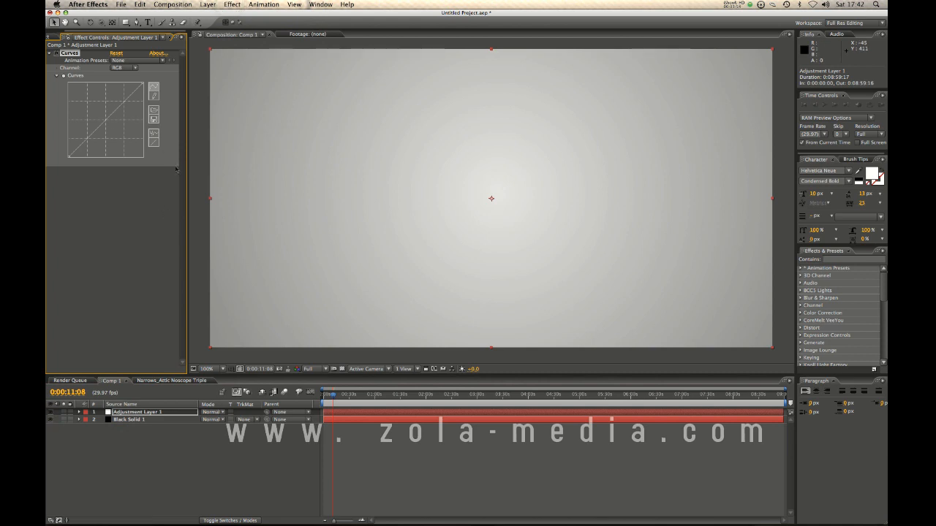
# Load the Ring Test 2.acv curve into the Curves effect of Adjustment Layer 1.
pyautogui.click(153, 110)
pyautogui.click(366, 71)
pyautogui.doubleClick(365, 70)
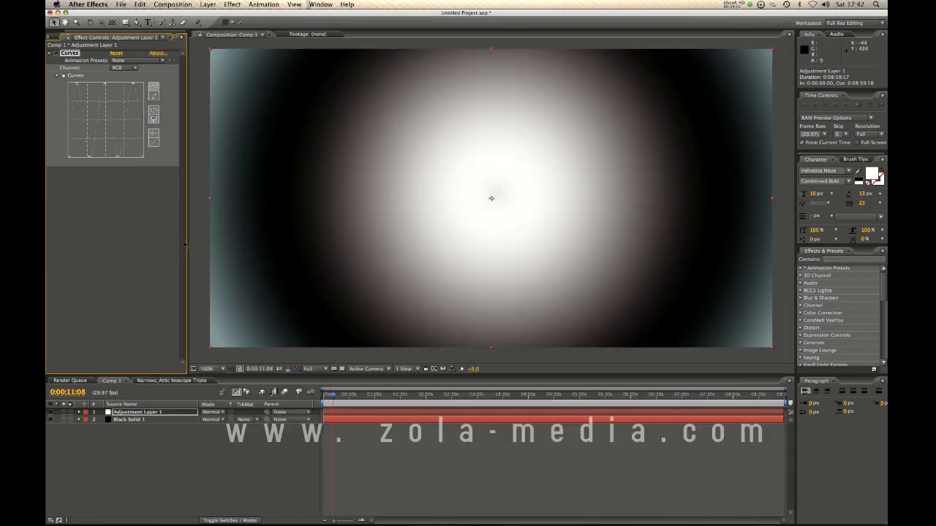
# Set the Ramp Scatter of the Ramp effect on Black Solid 1 to 0.0.
pyautogui.click(129, 420)
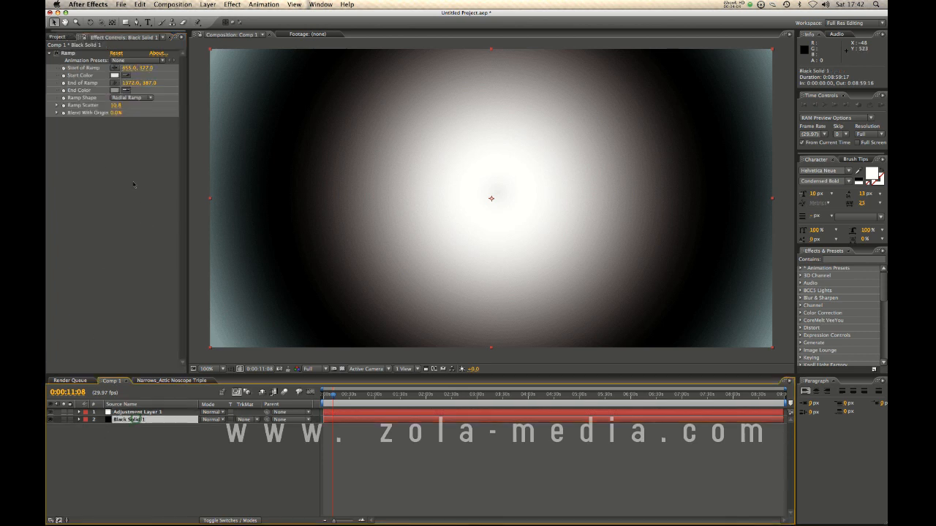
pyautogui.moveTo(116, 107); pyautogui.dragTo(68, 138)
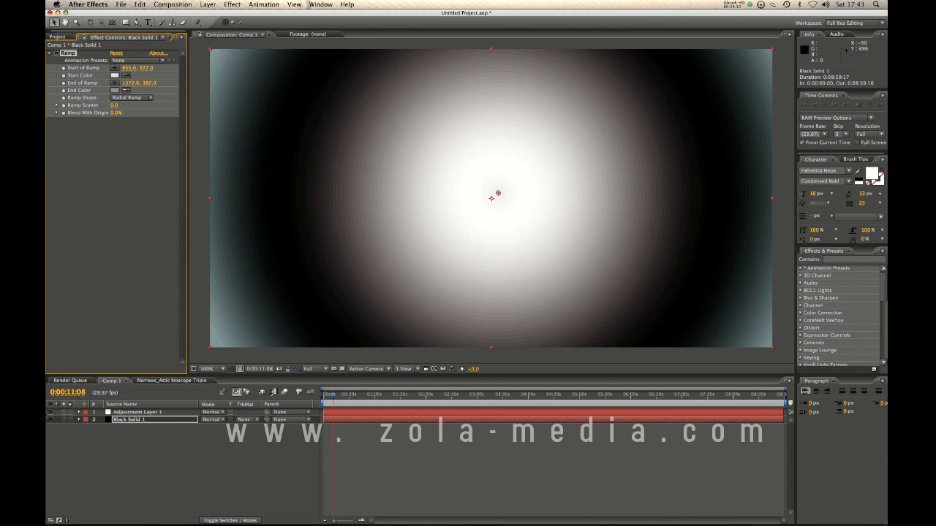
# Increase the Ramp Scatter of the Ramp effect on Black Solid 1 to smooth the banding, and hide Adjustment Layer 1.
pyautogui.click(50, 412)
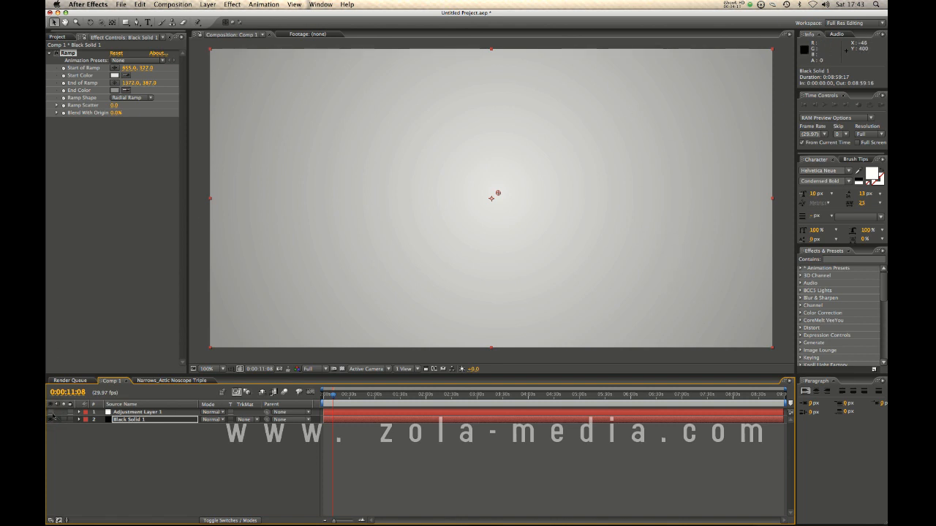
pyautogui.click(51, 413)
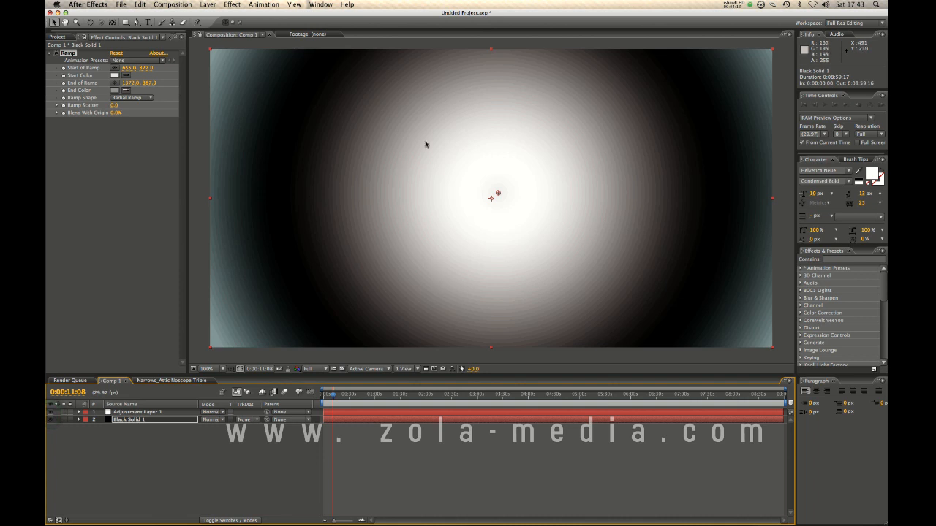
pyautogui.moveTo(115, 106); pyautogui.dragTo(121, 106)
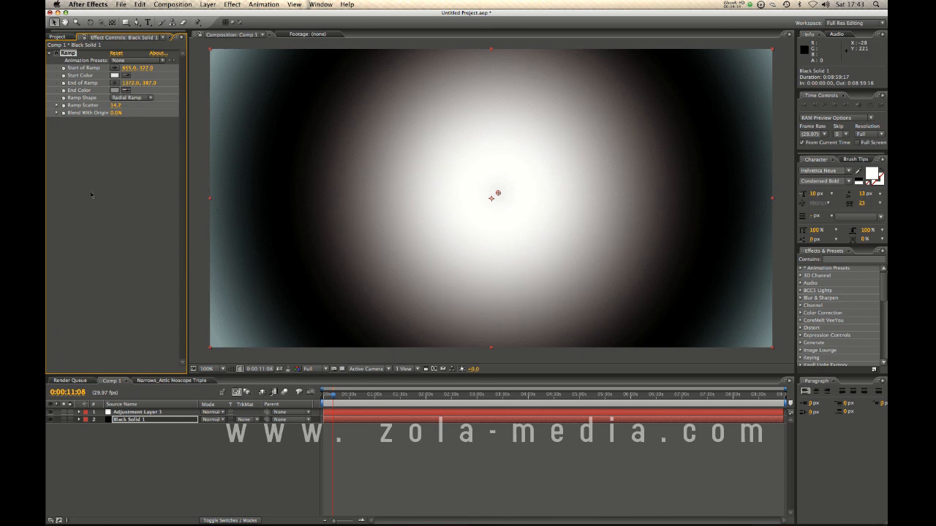
pyautogui.click(50, 412)
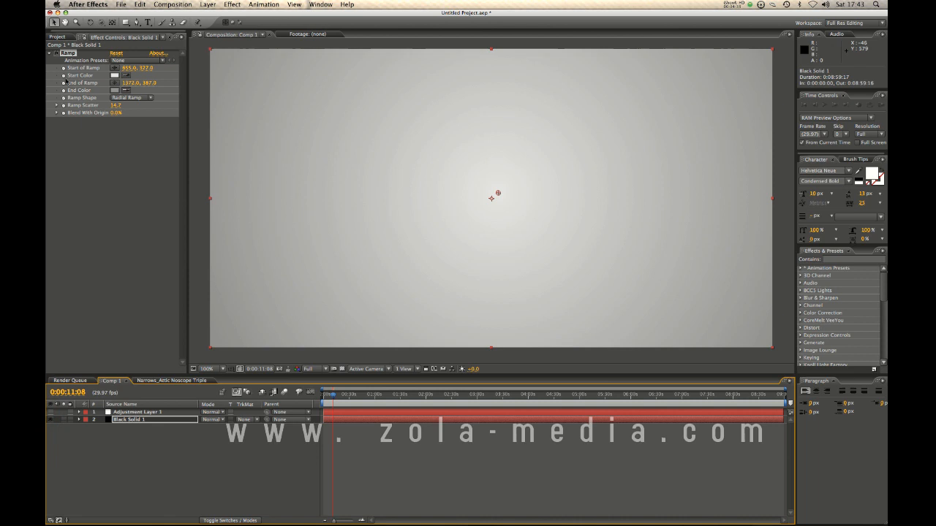
pyautogui.click(58, 36)
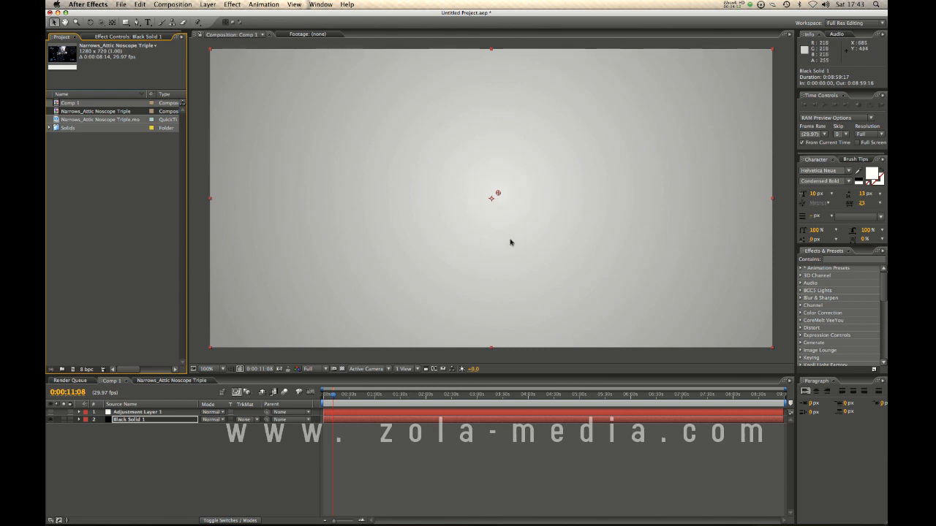
pyautogui.click(735, 5)
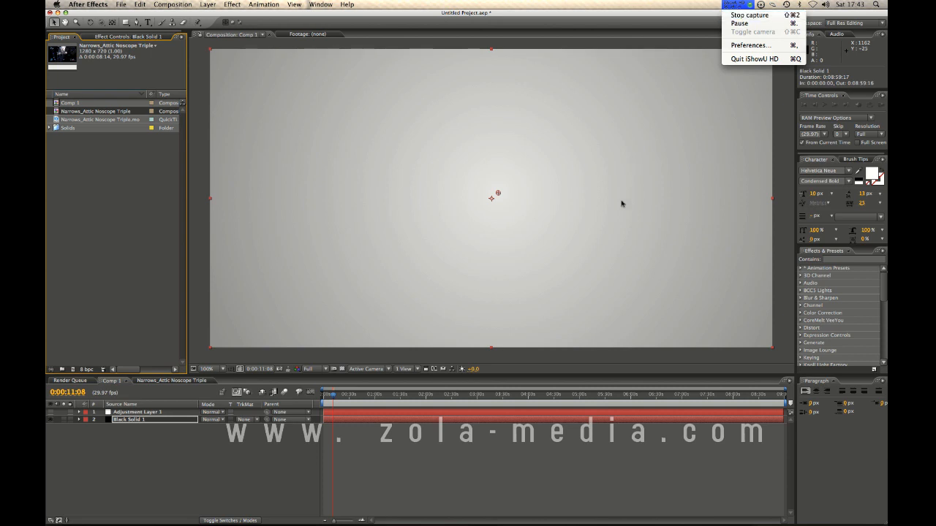
pyautogui.click(492, 449)
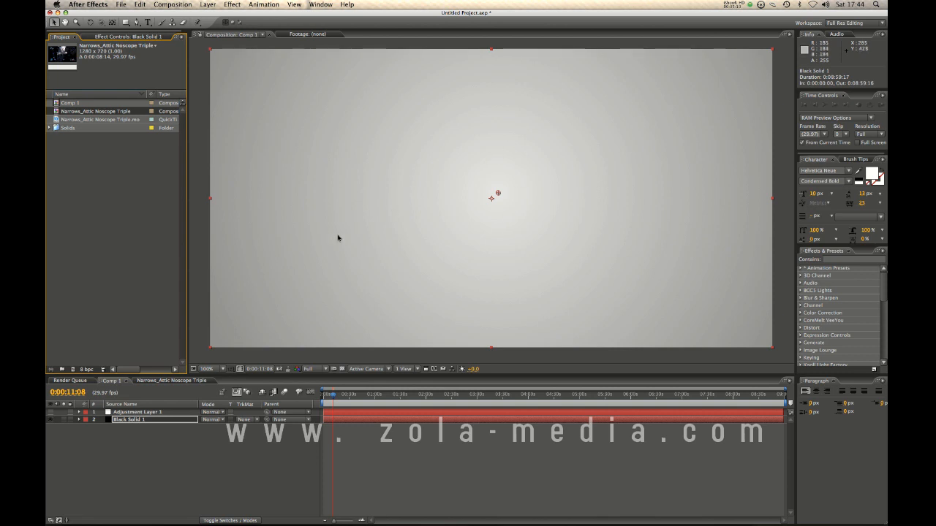
pyautogui.click(732, 6)
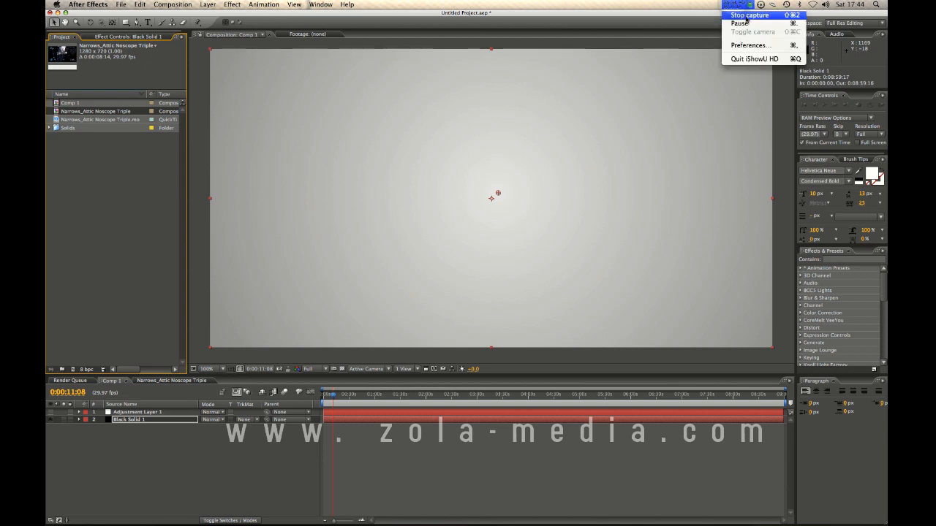